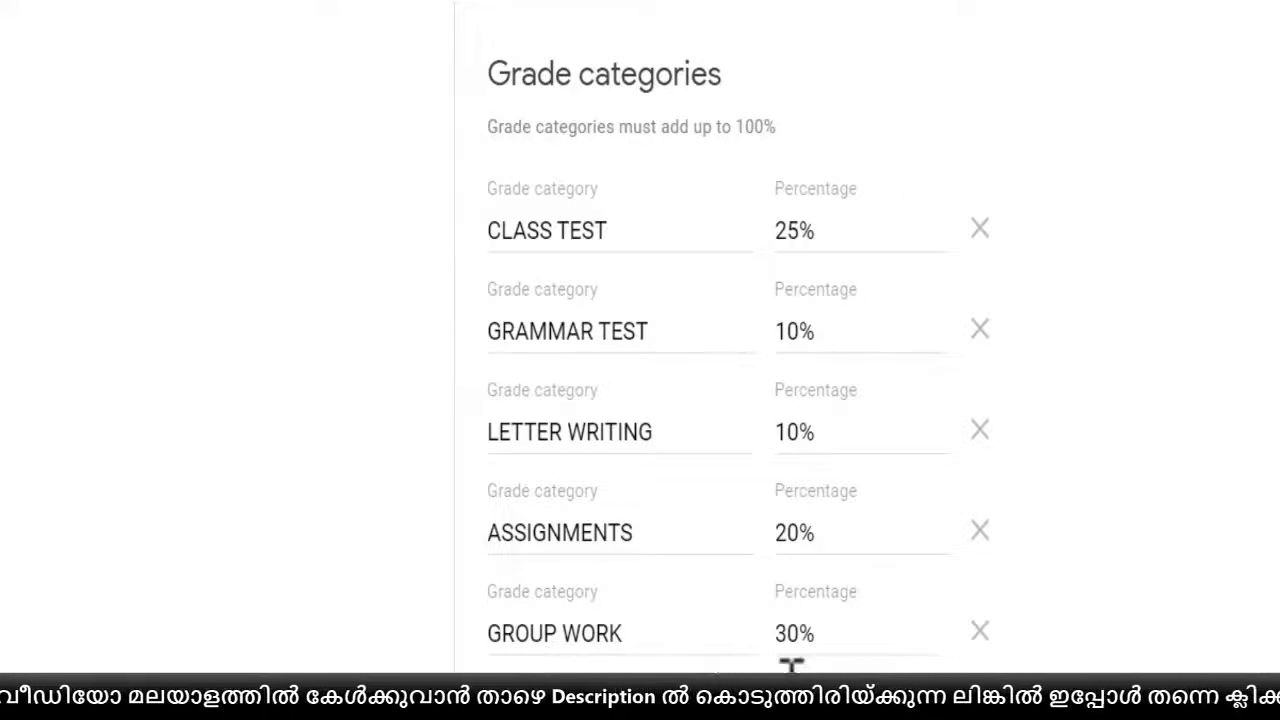
- Set the GRAMMAR TEST grade category's percentage to 15% and save the class settings
click(826, 336)
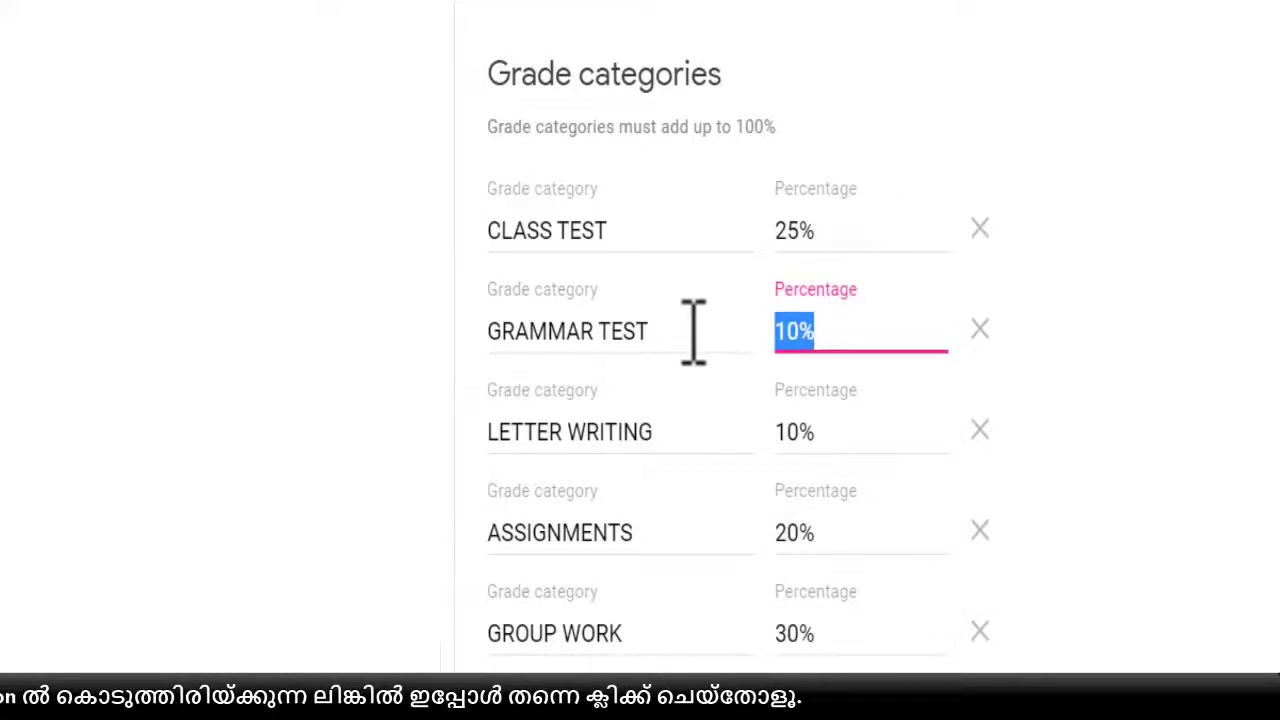
text(15)
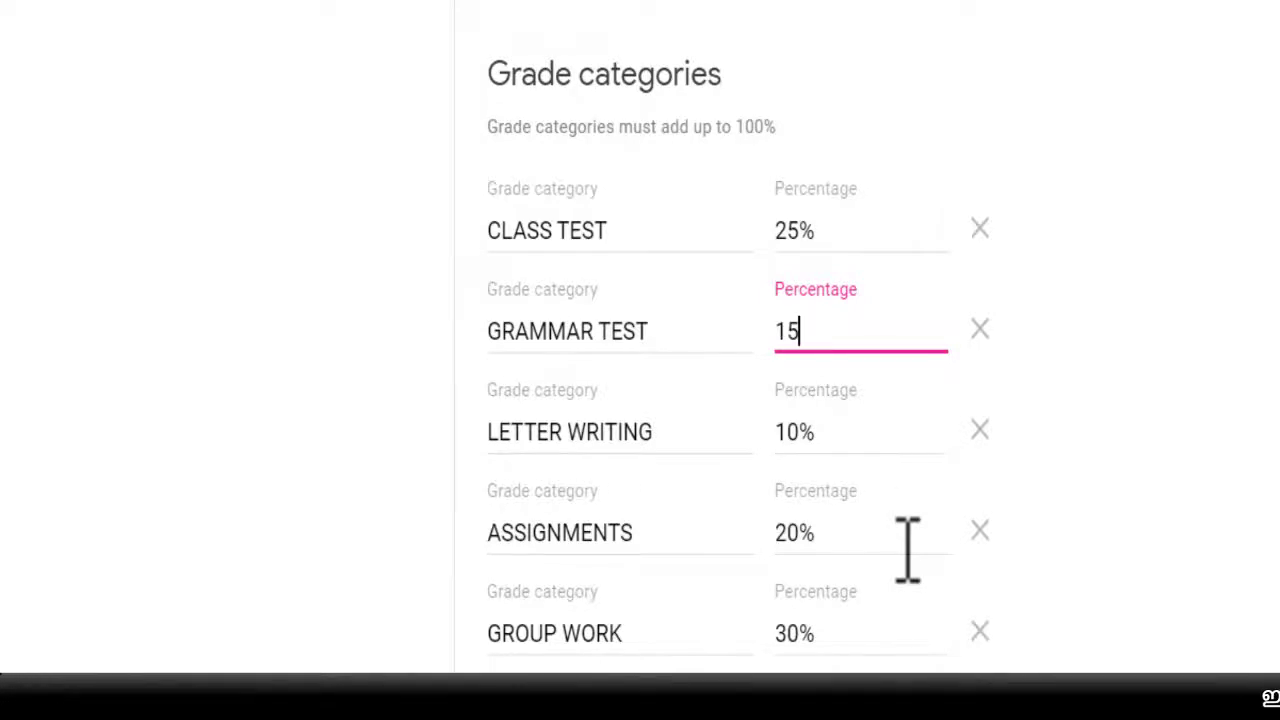
click(1133, 520)
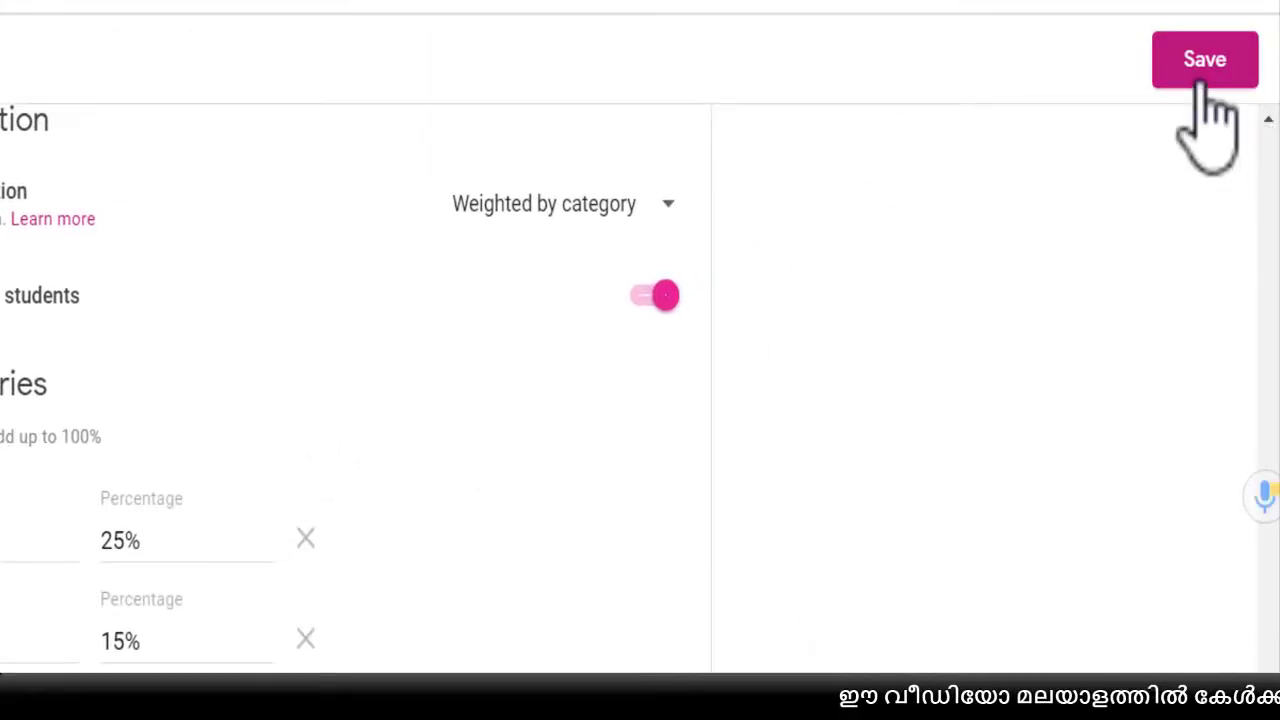
click(1205, 90)
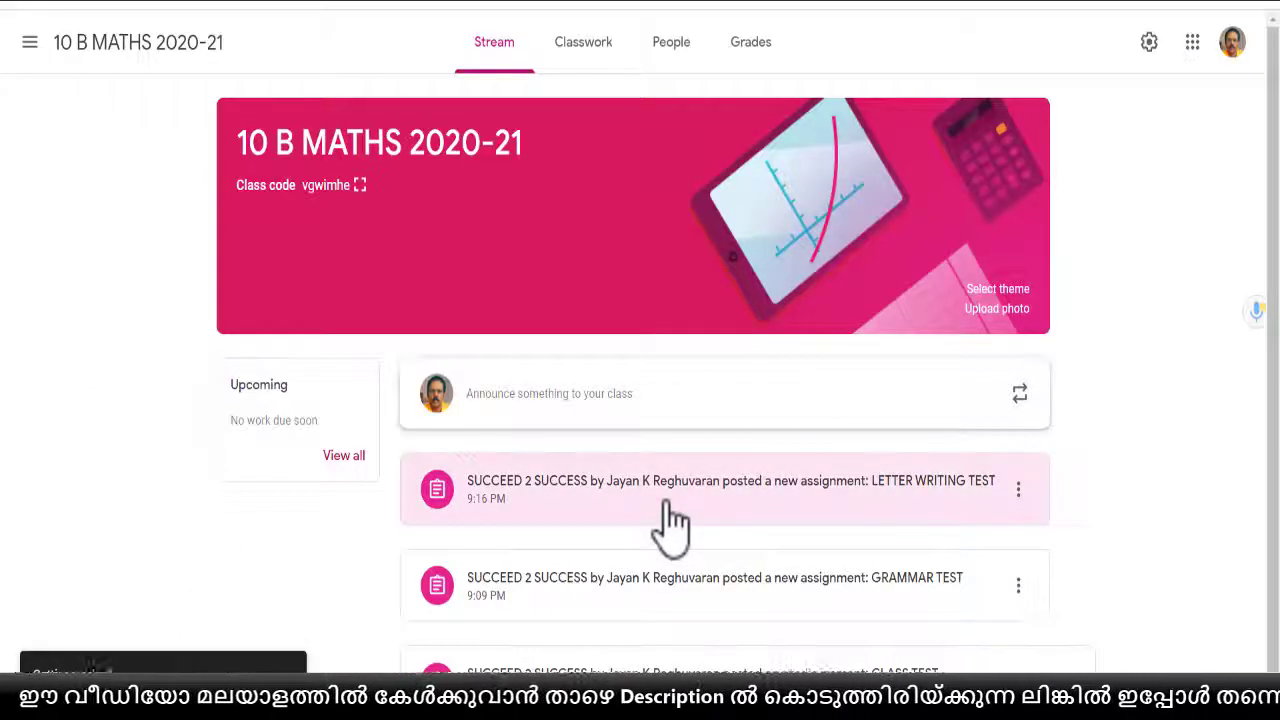
- Create a classwork assignment titled ASSIGNMENT in the ASSIGNMENTS grade category
click(560, 62)
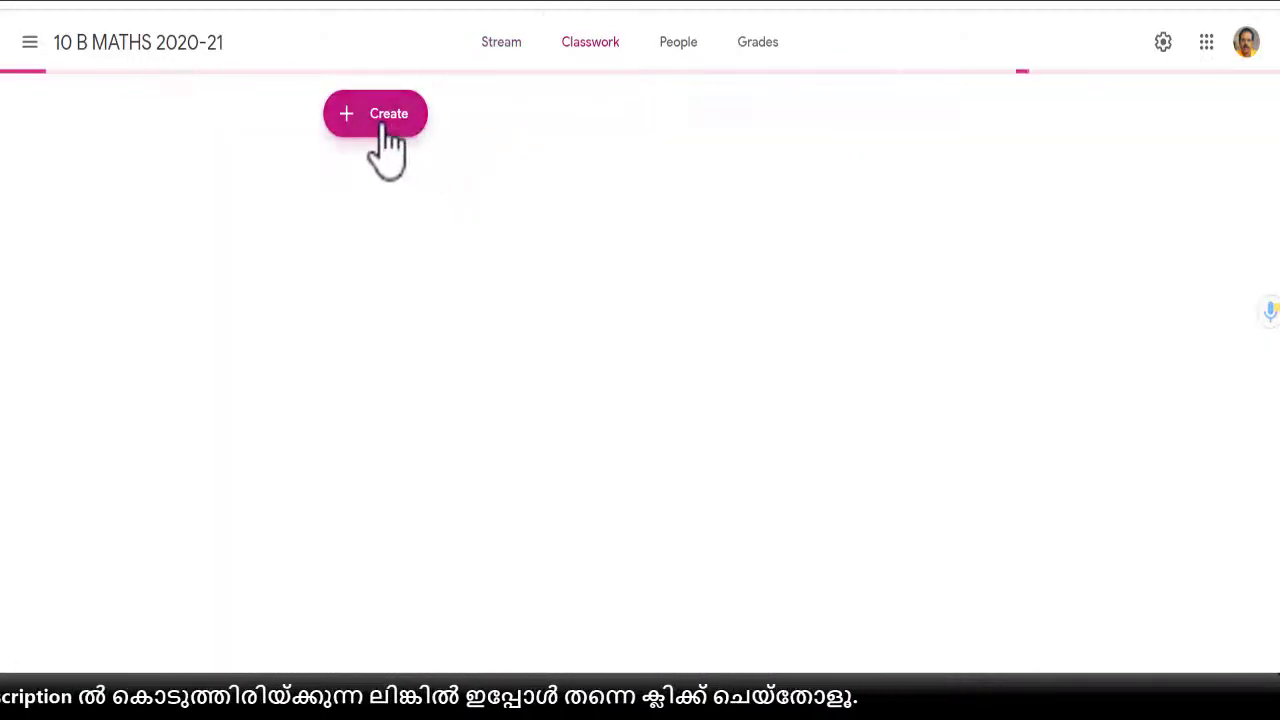
click(383, 135)
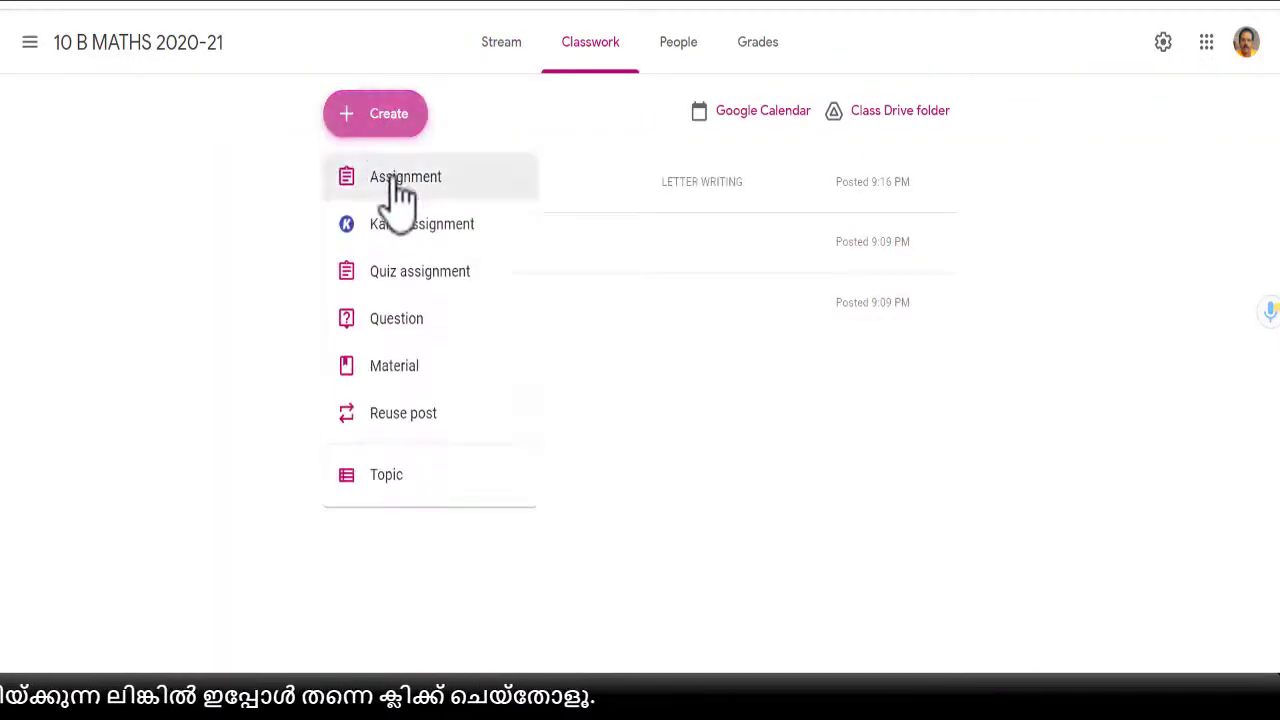
click(398, 182)
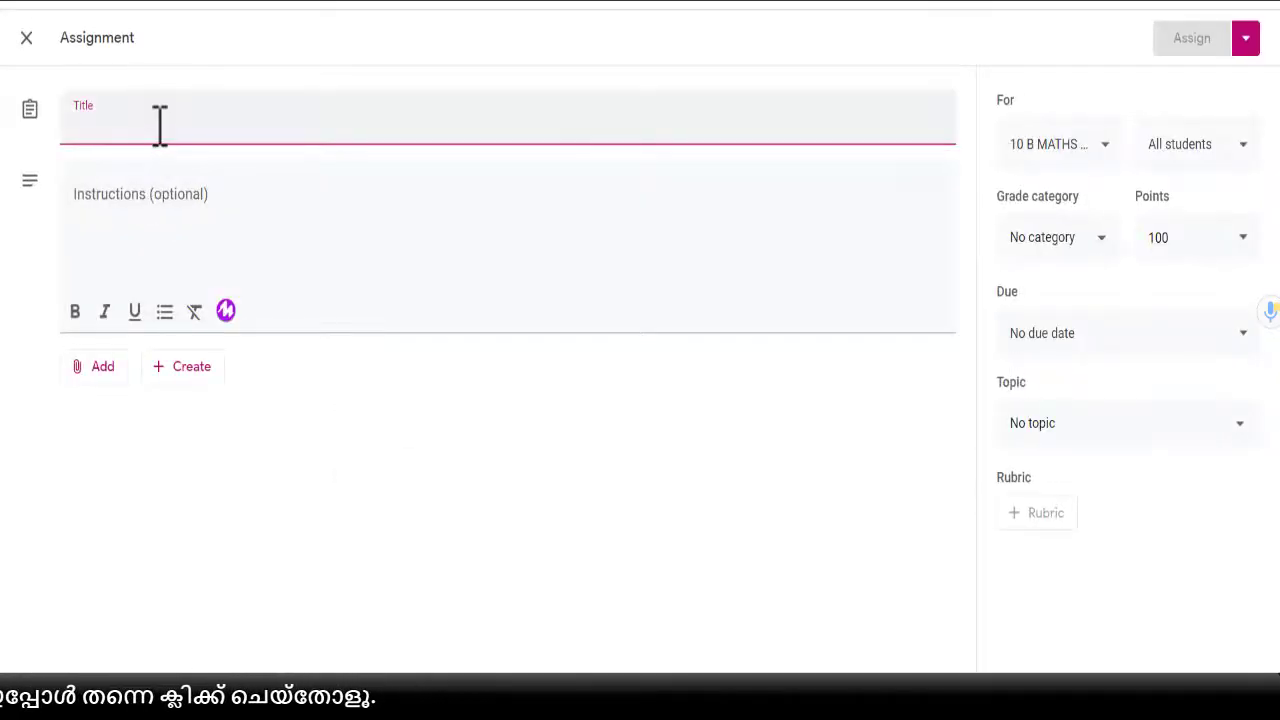
text(ASSI)
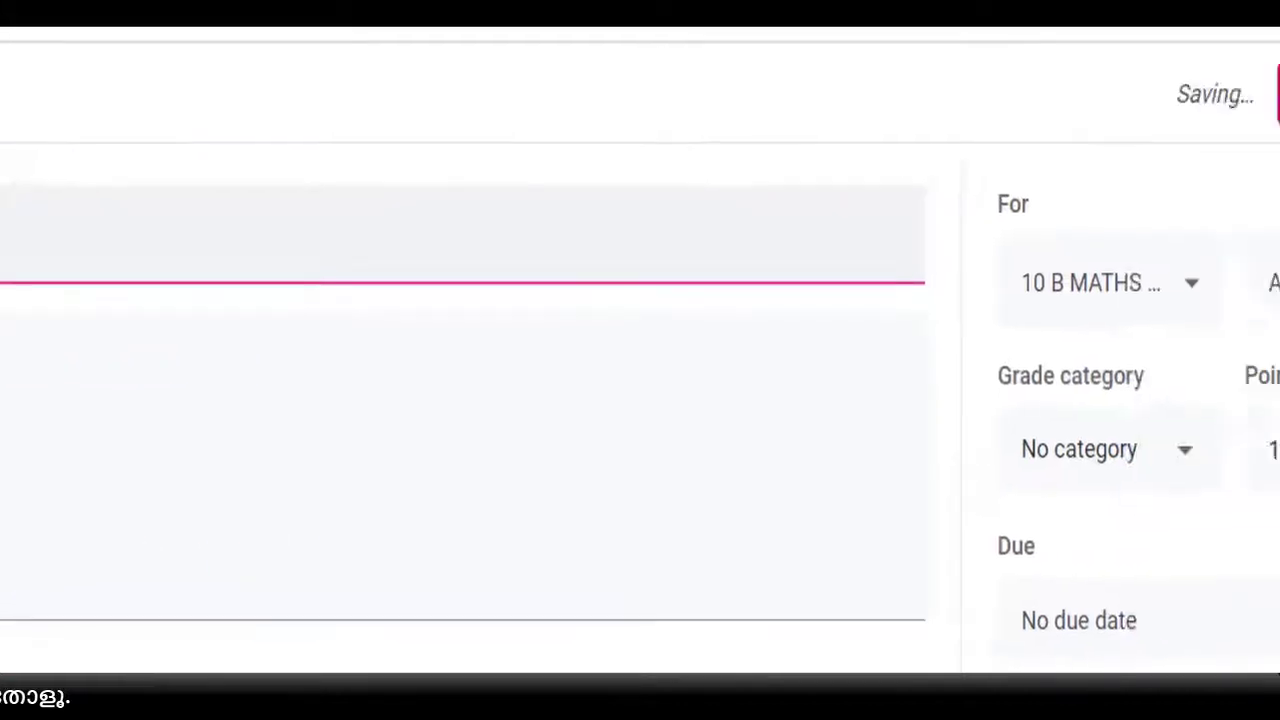
click(958, 462)
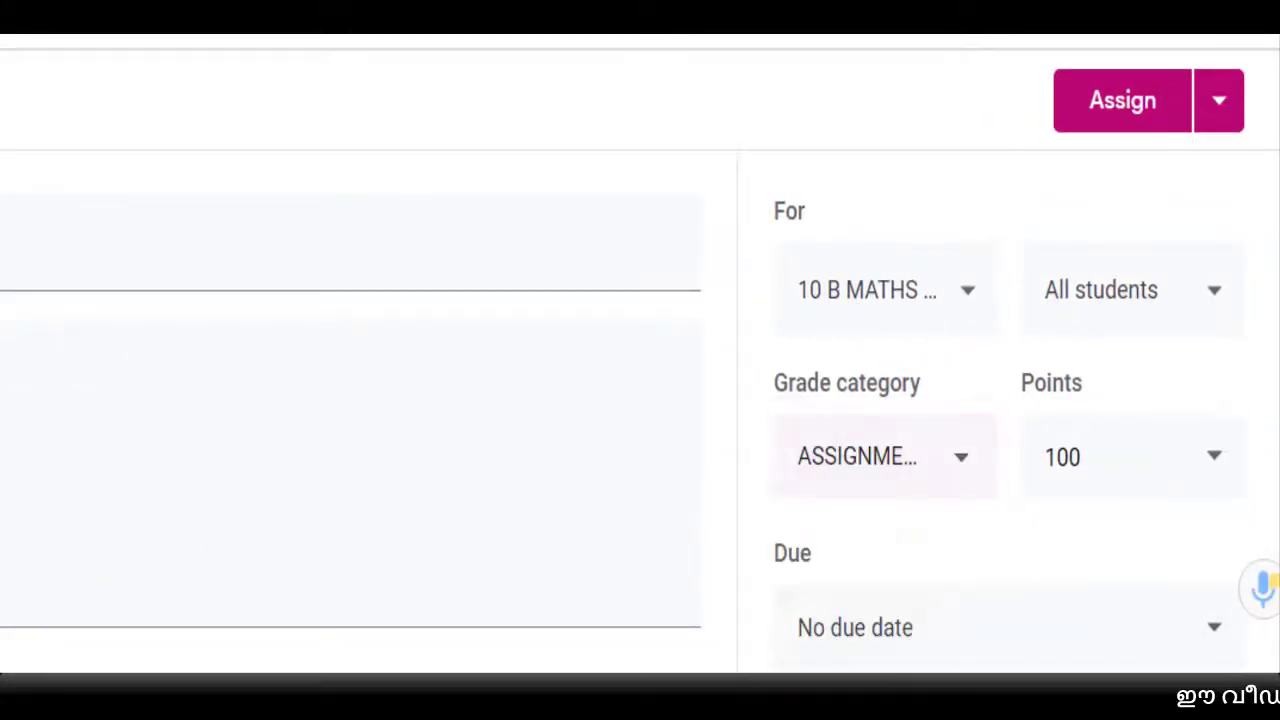
- Set the new assignment's points to 20, check the category's percentage in the class settings, and assign it to all students
click(1110, 470)
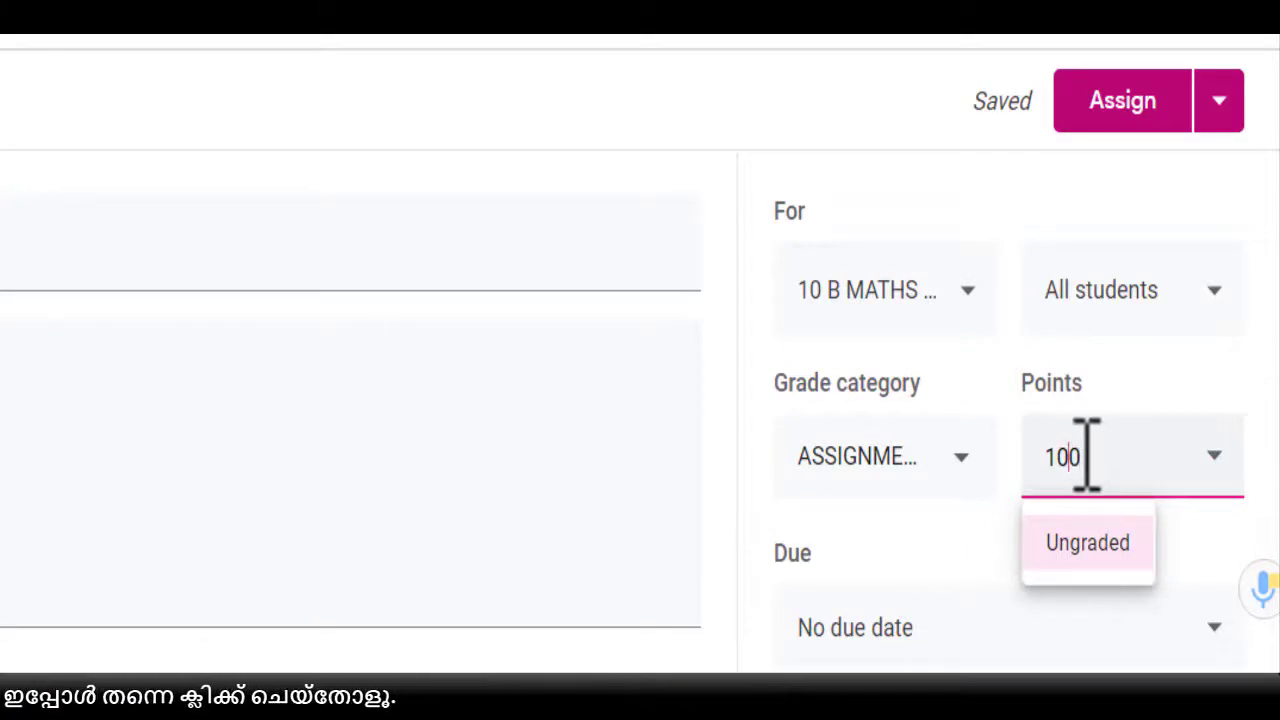
key(BackSpace)
key(BackSpace)
key(BackSpace)
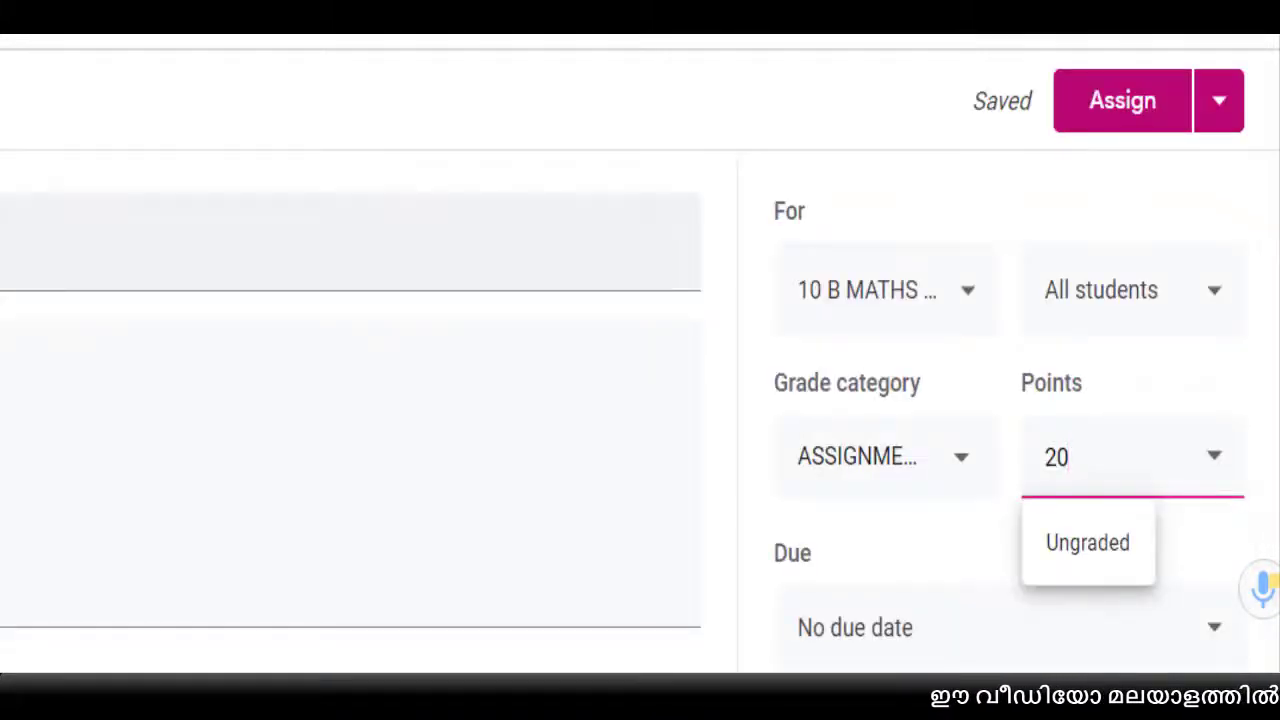
click(1122, 470)
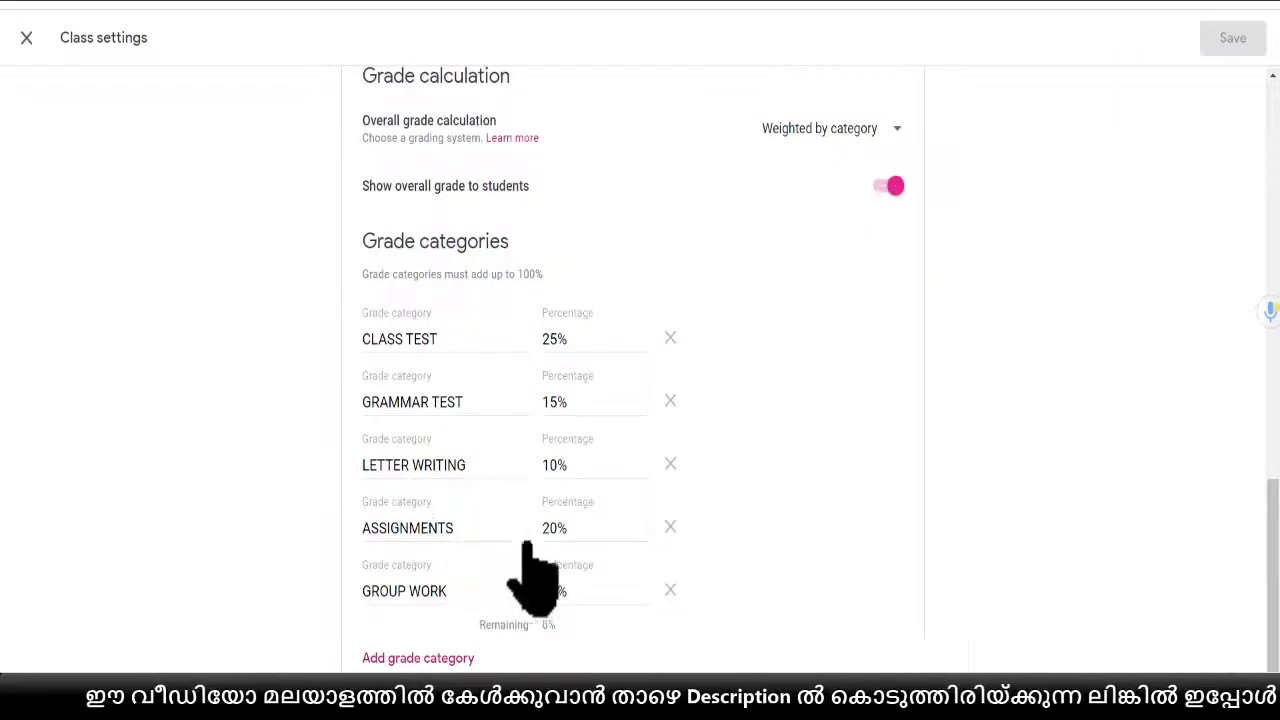
click(580, 531)
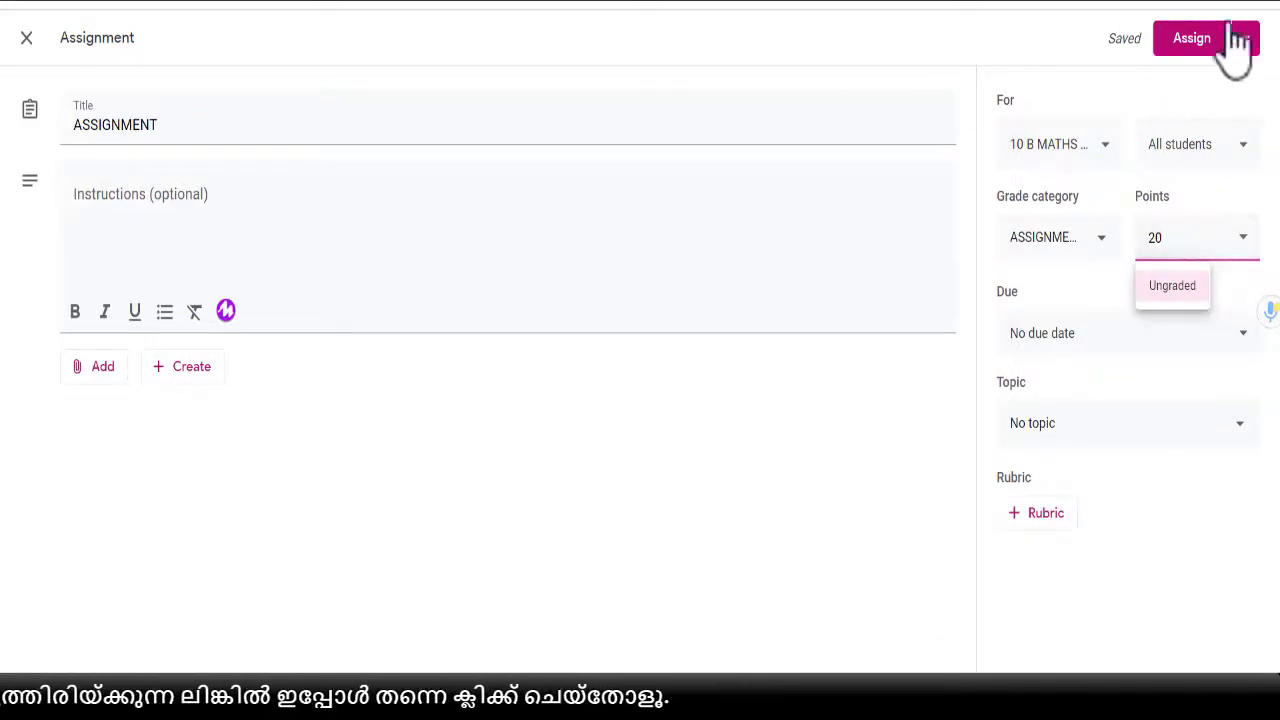
click(1206, 52)
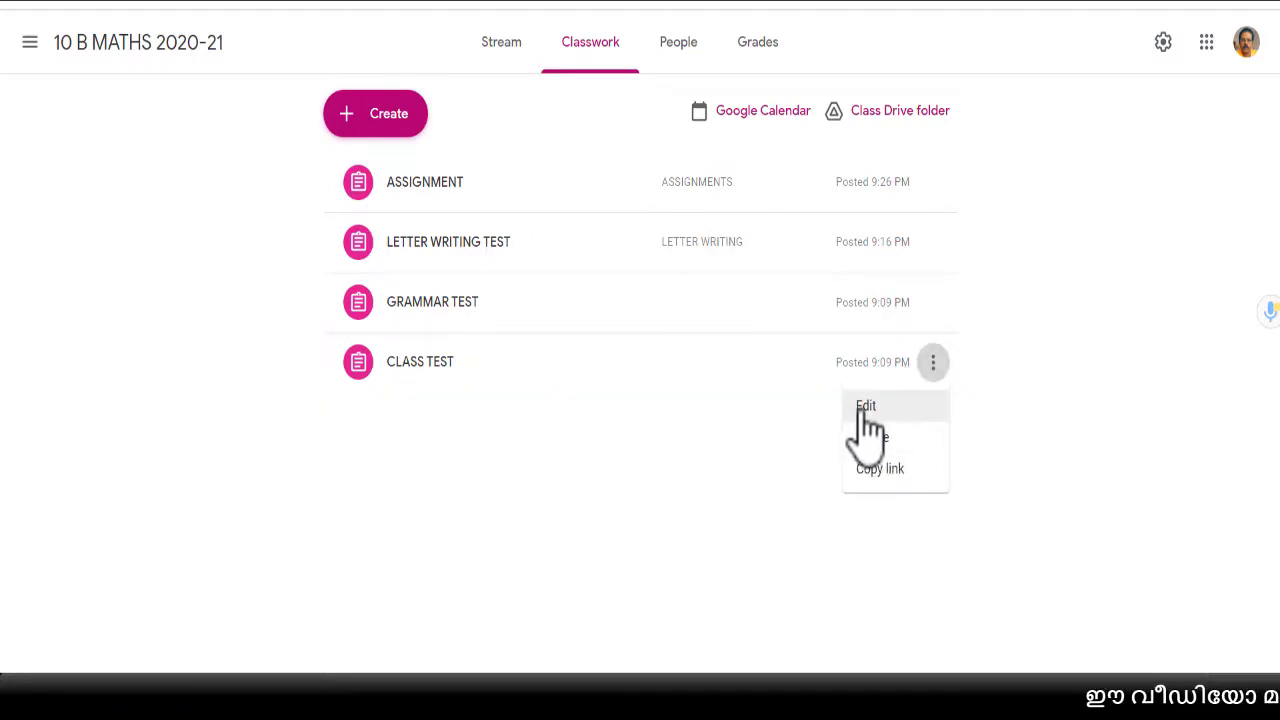
- Edit the CLASS TEST assignment to use the CLASS TEST grade category and save it
click(857, 406)
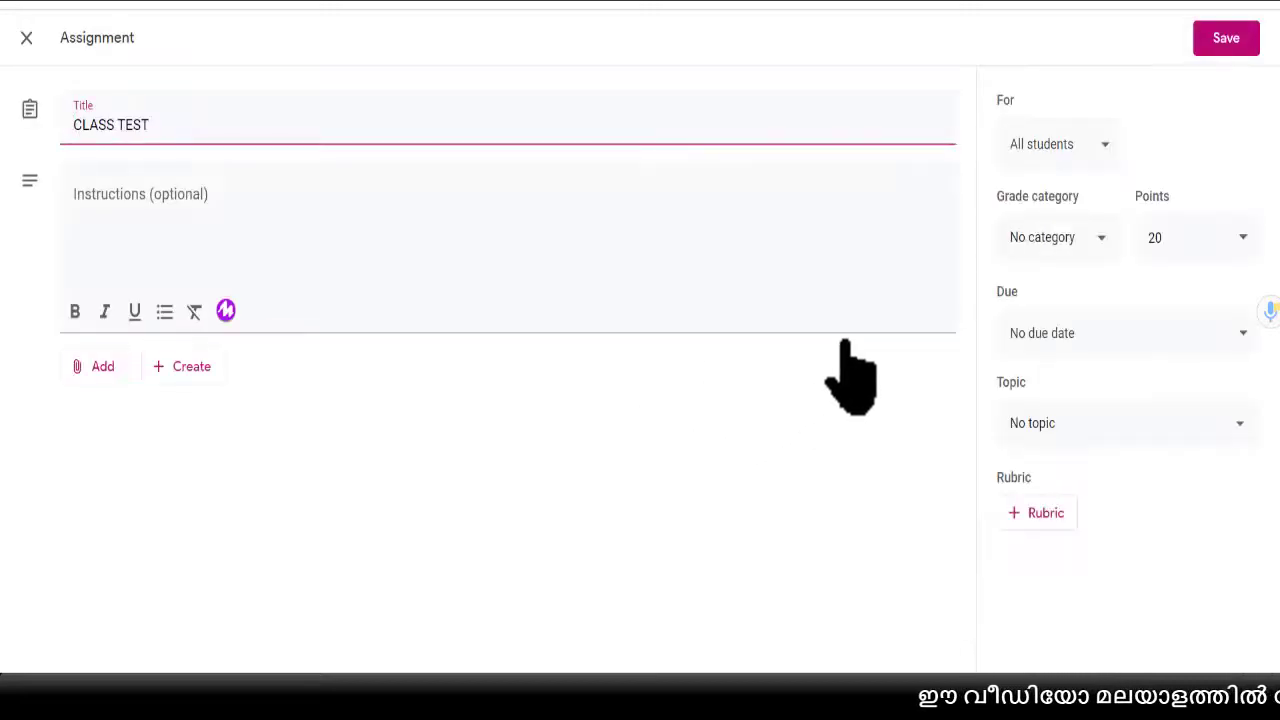
click(1095, 240)
click(1066, 292)
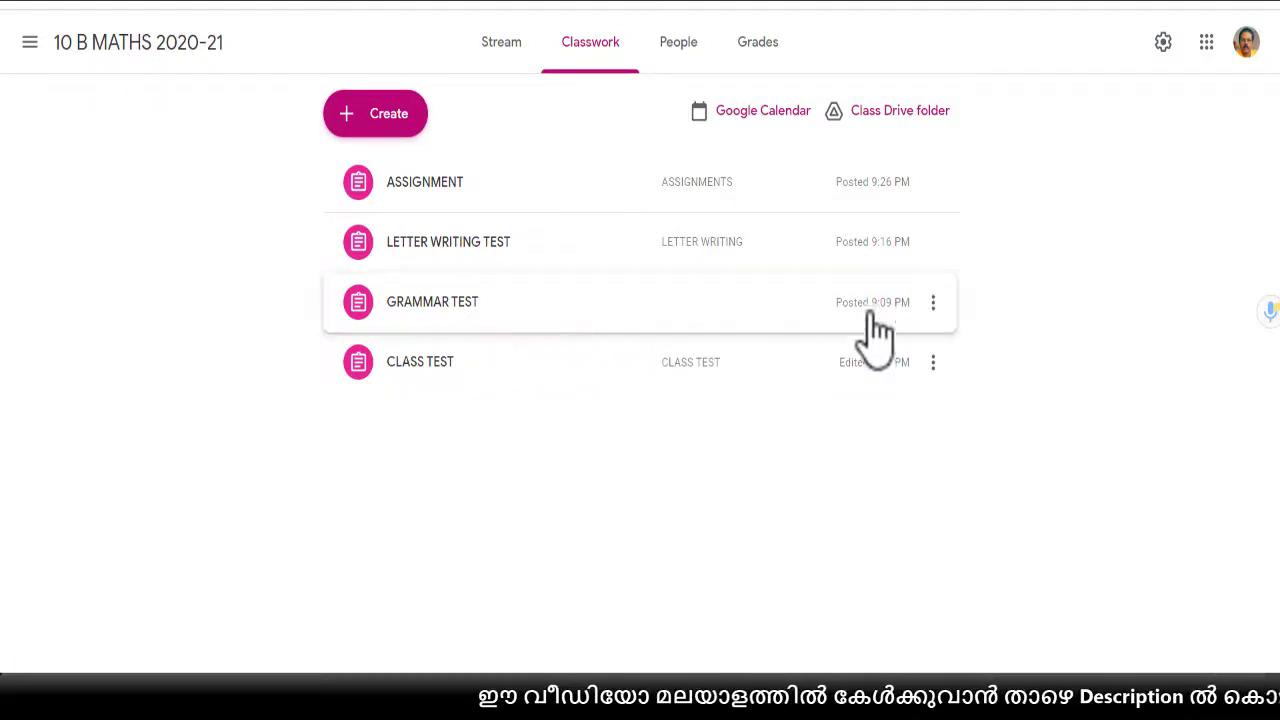
- Edit the GRAMMAR TEST assignment to use the GRAMMAR TEST grade category and save it
click(932, 302)
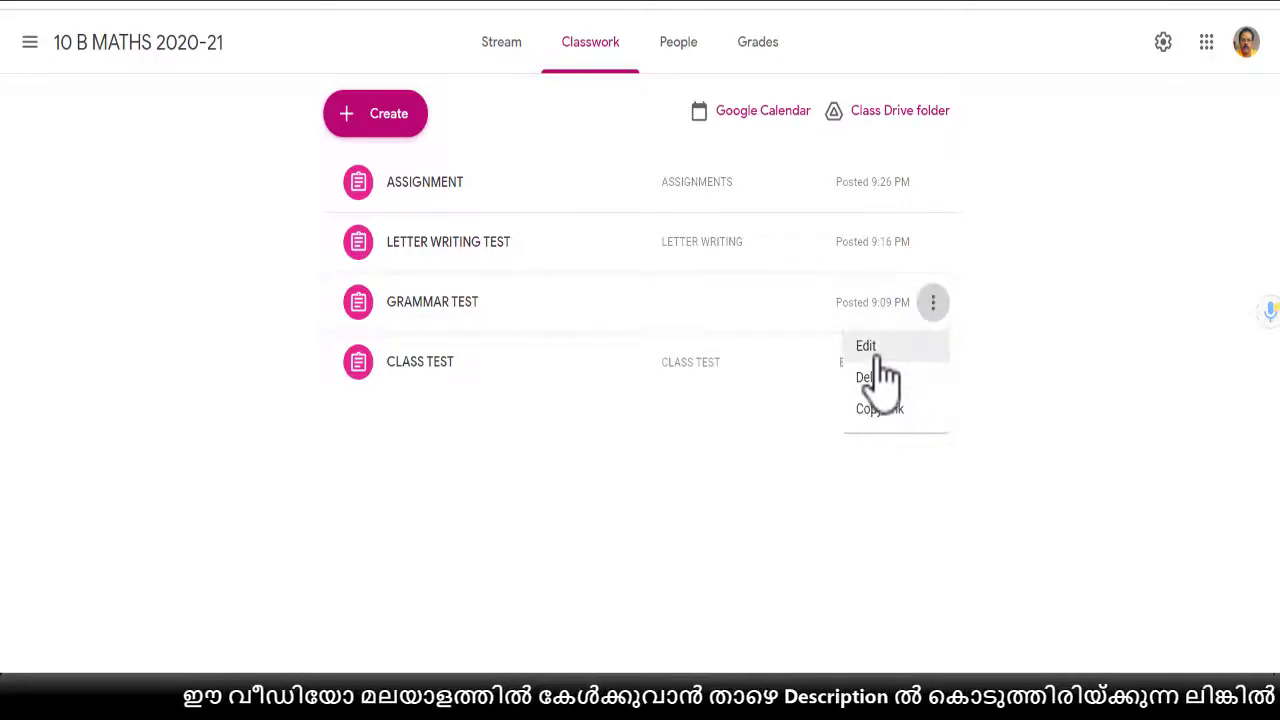
click(870, 350)
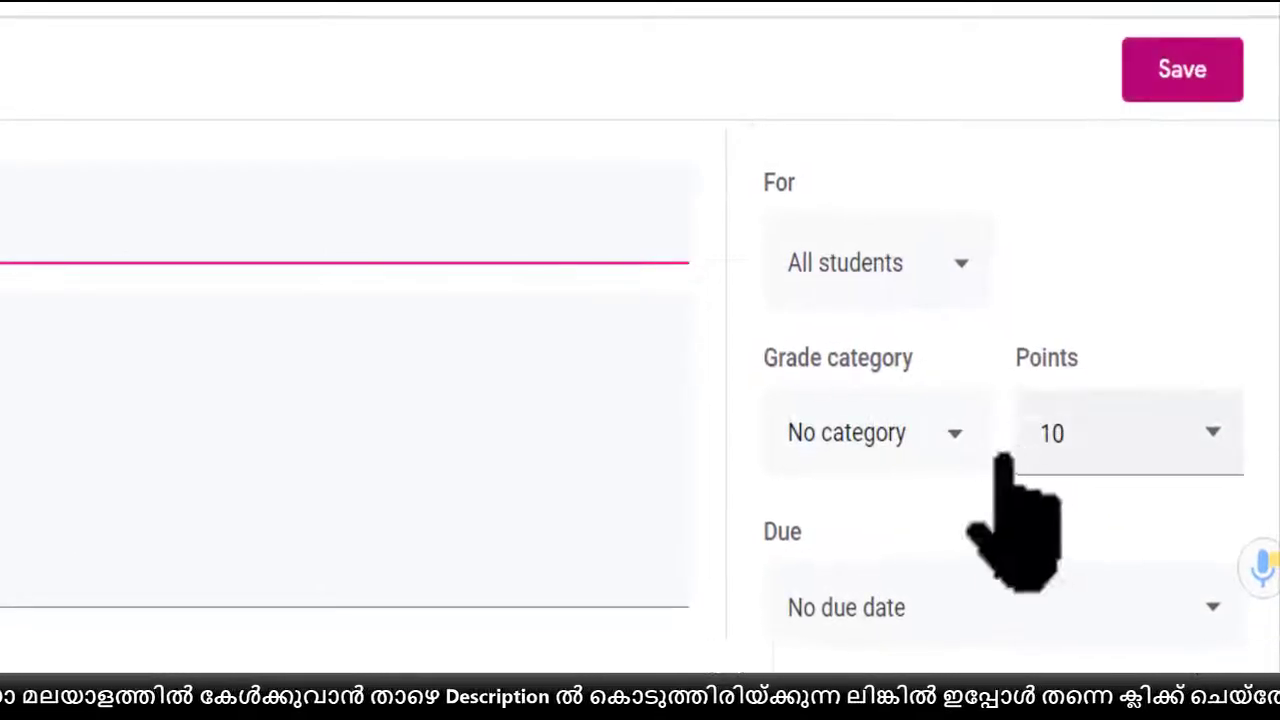
click(955, 436)
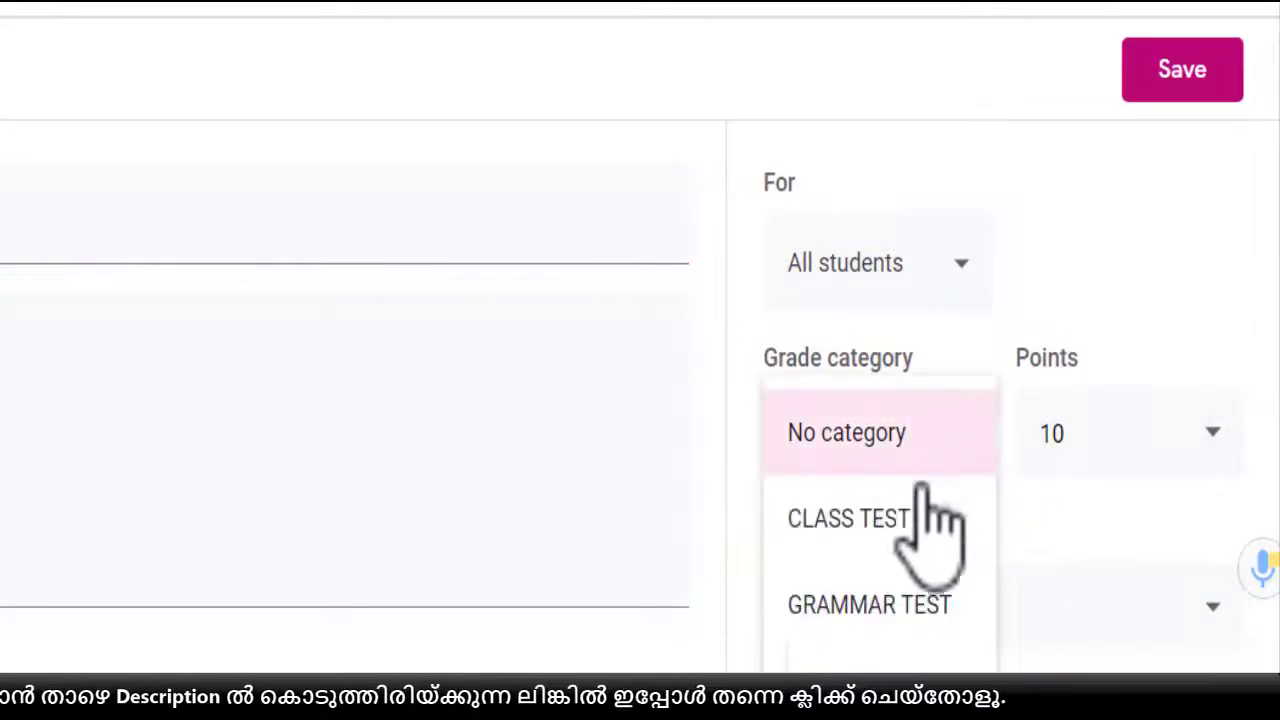
click(897, 622)
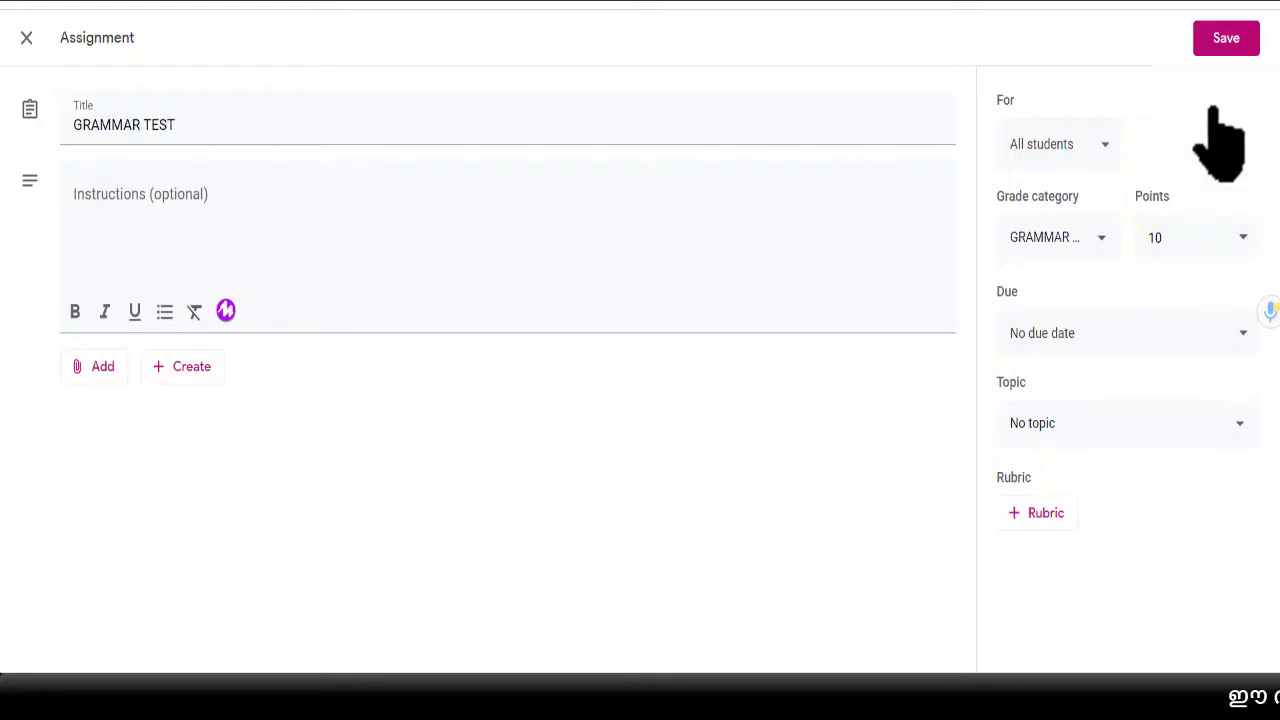
click(1228, 45)
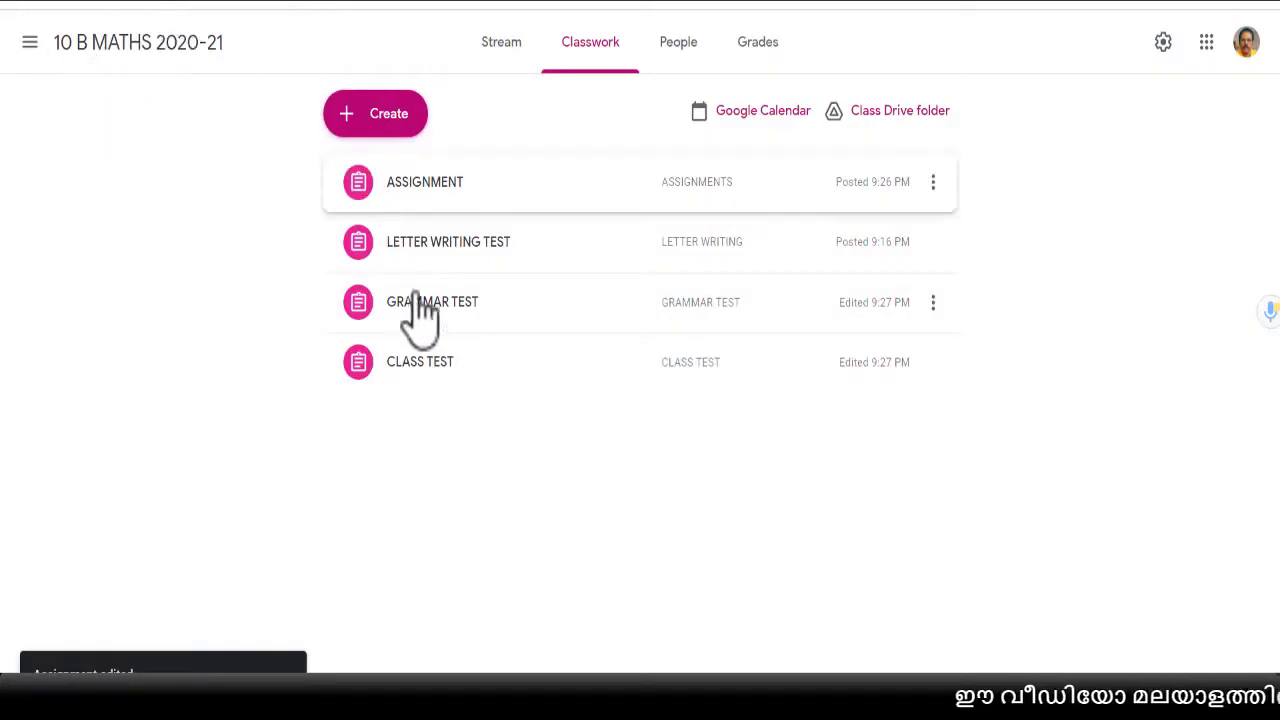
- Open the LETTER WRITING TEST assignment for editing, check its grade category and points, and save it
click(934, 244)
click(873, 290)
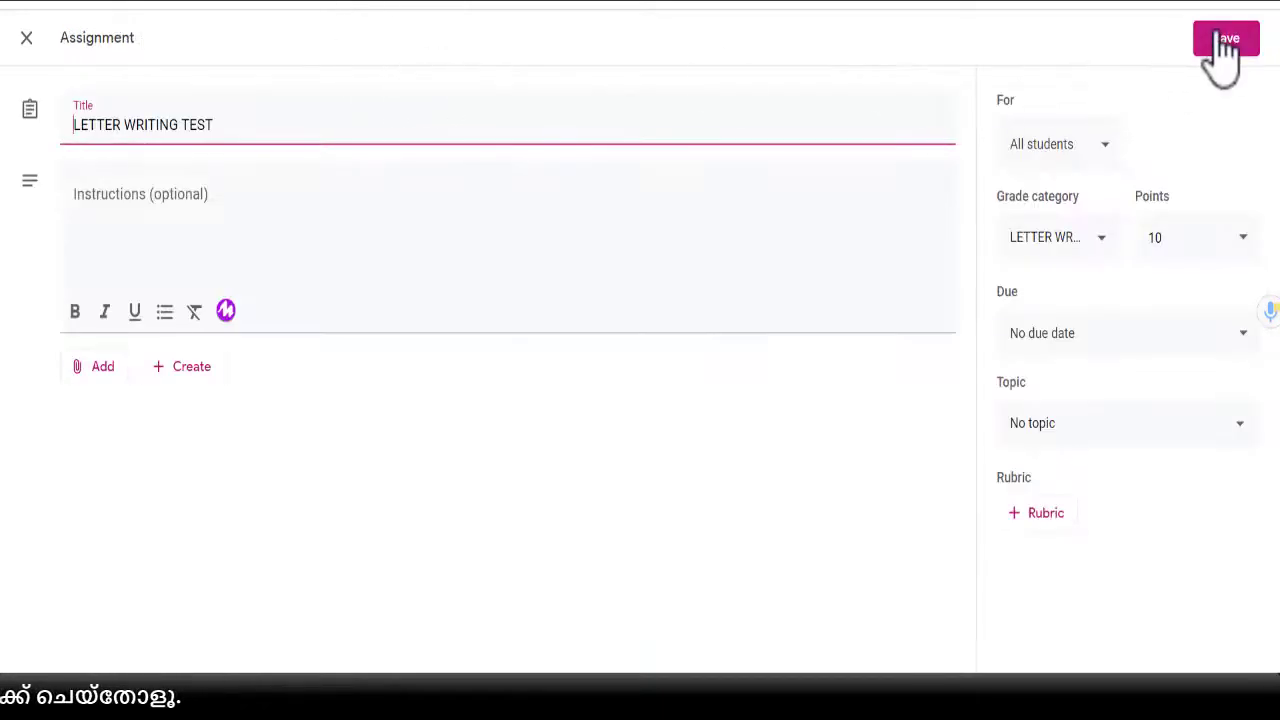
click(1225, 40)
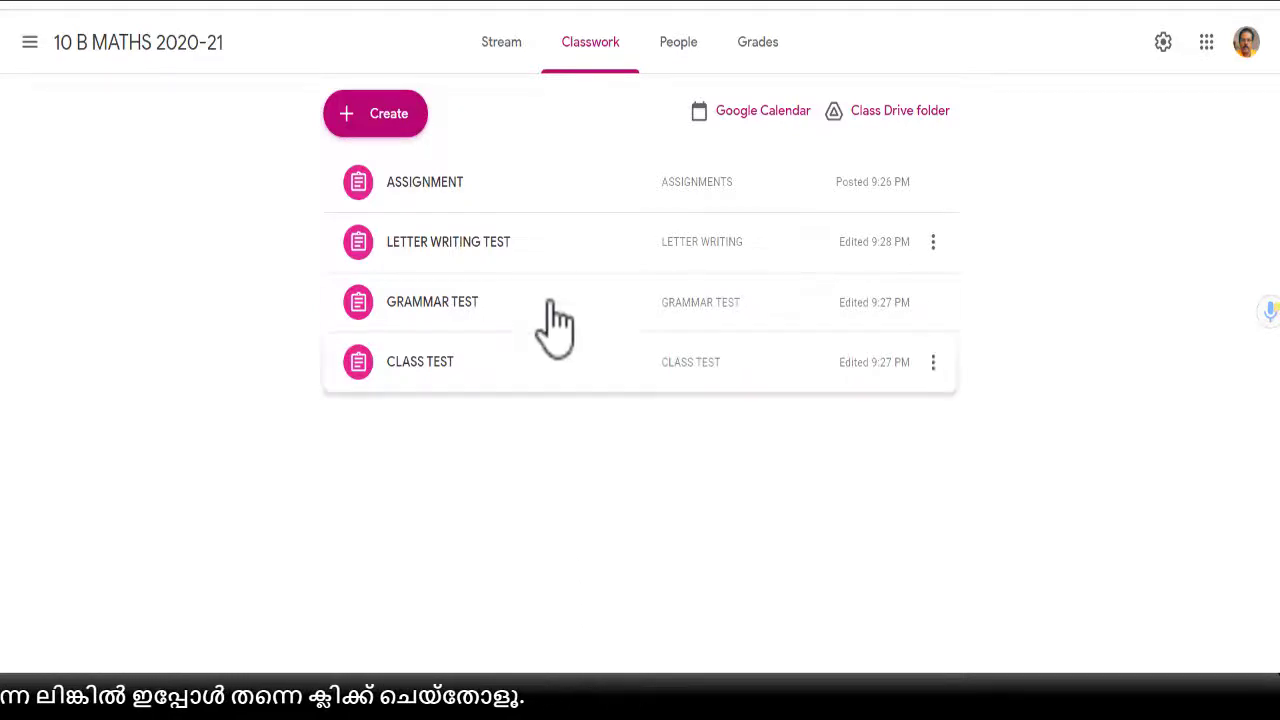
- Review the class grades, then grade the ASSIGNMENT student work with 16 for the first student and 15 for the second
click(765, 55)
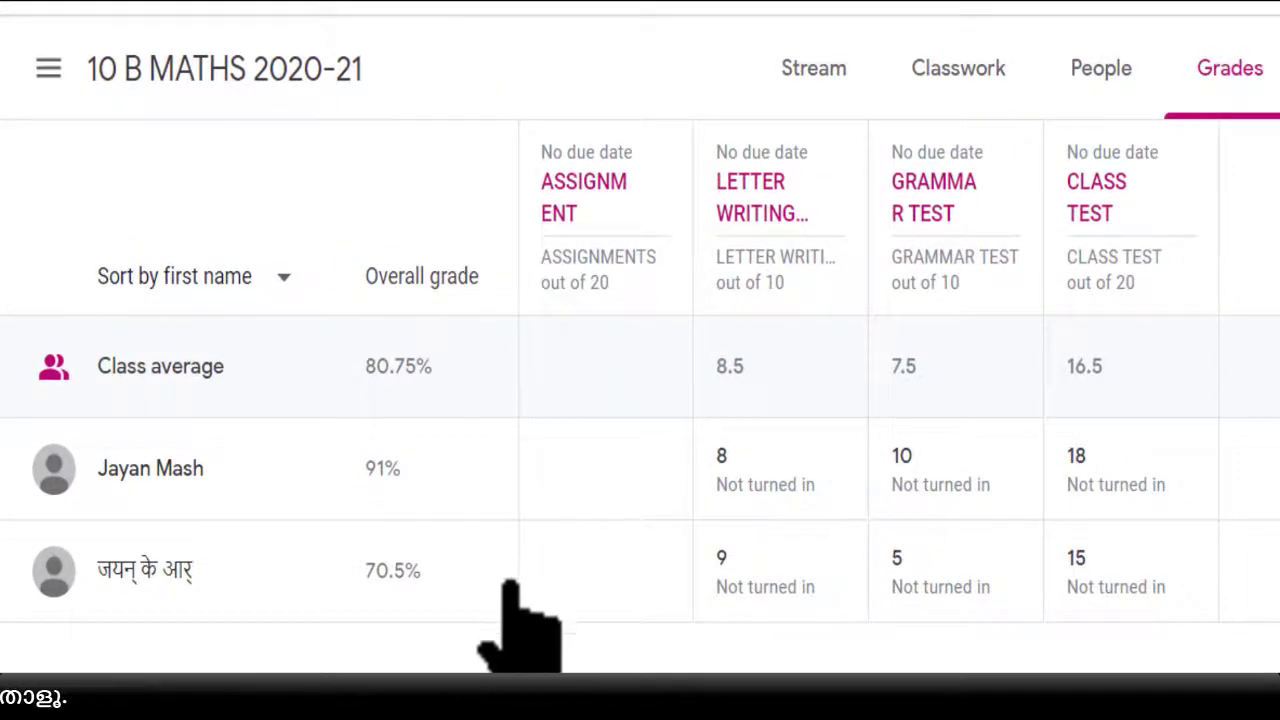
click(820, 68)
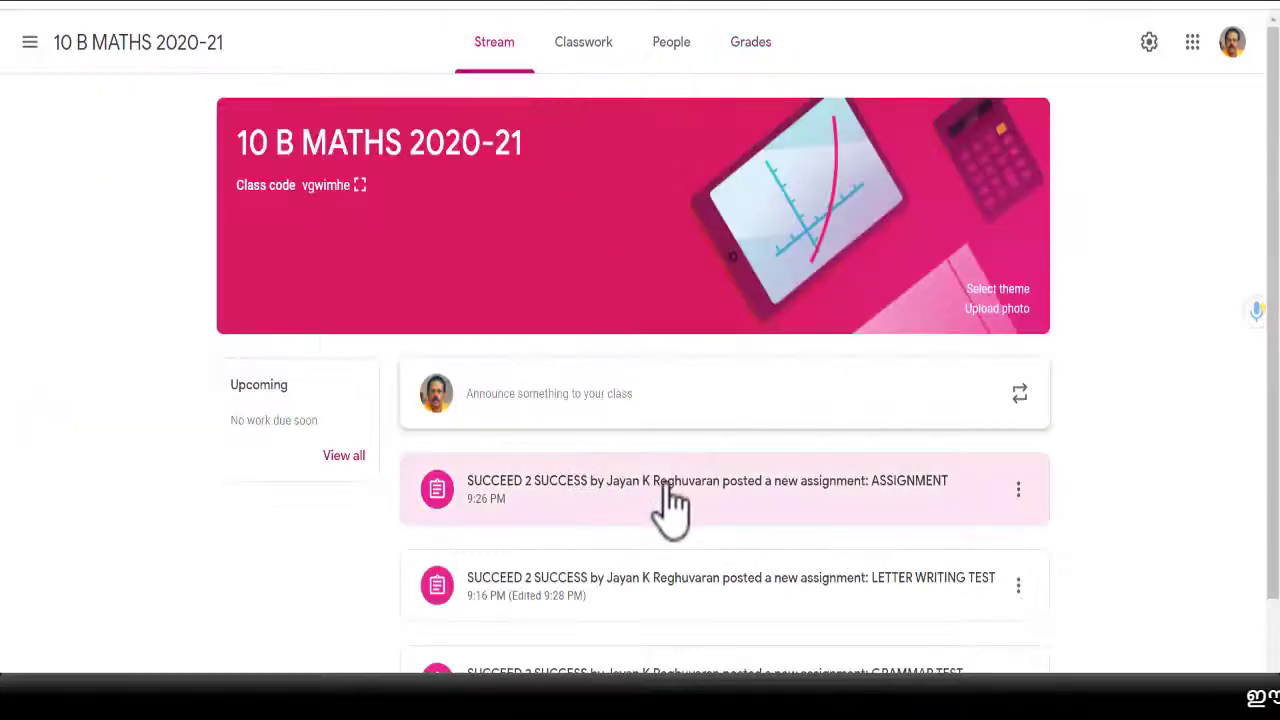
click(805, 515)
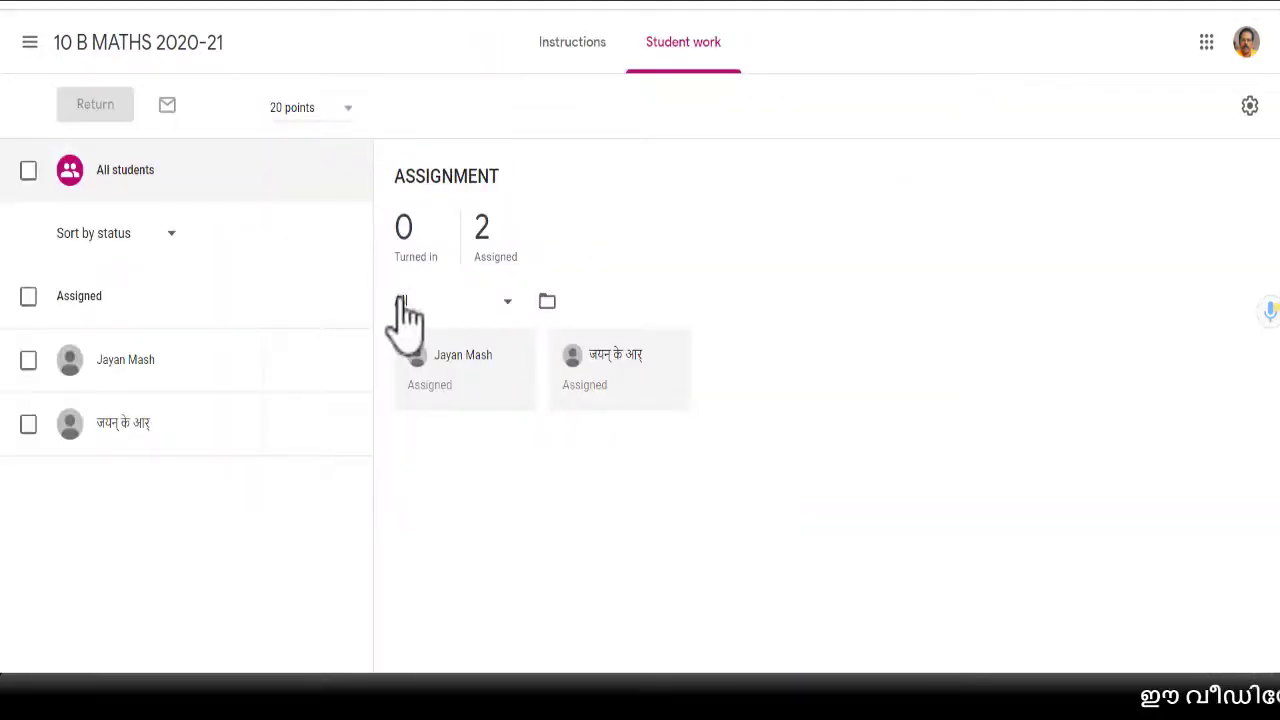
click(294, 362)
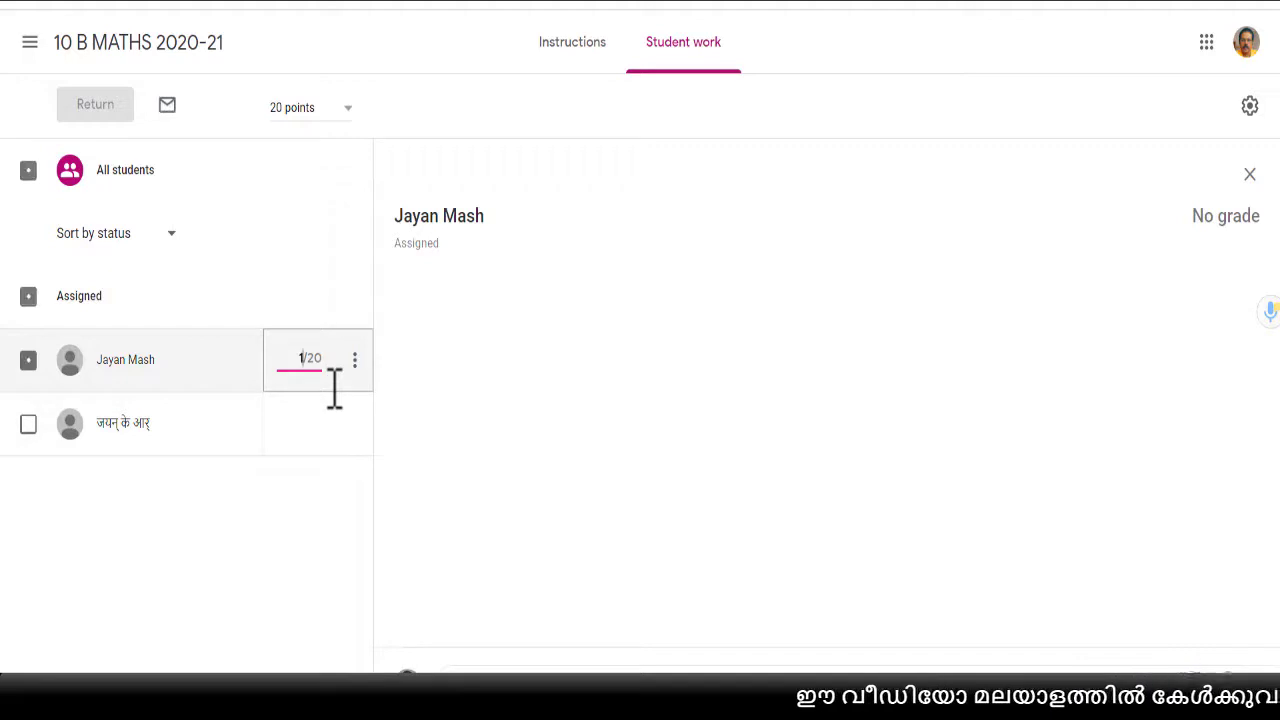
click(299, 427)
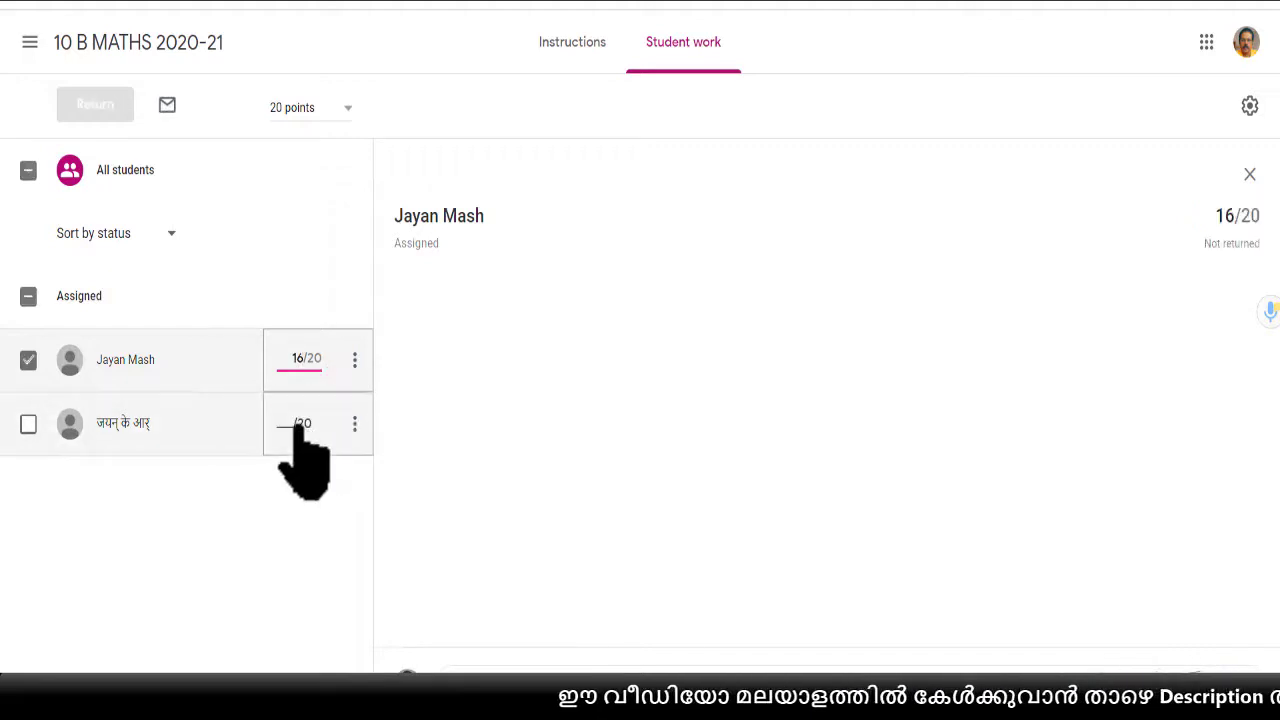
text(15)
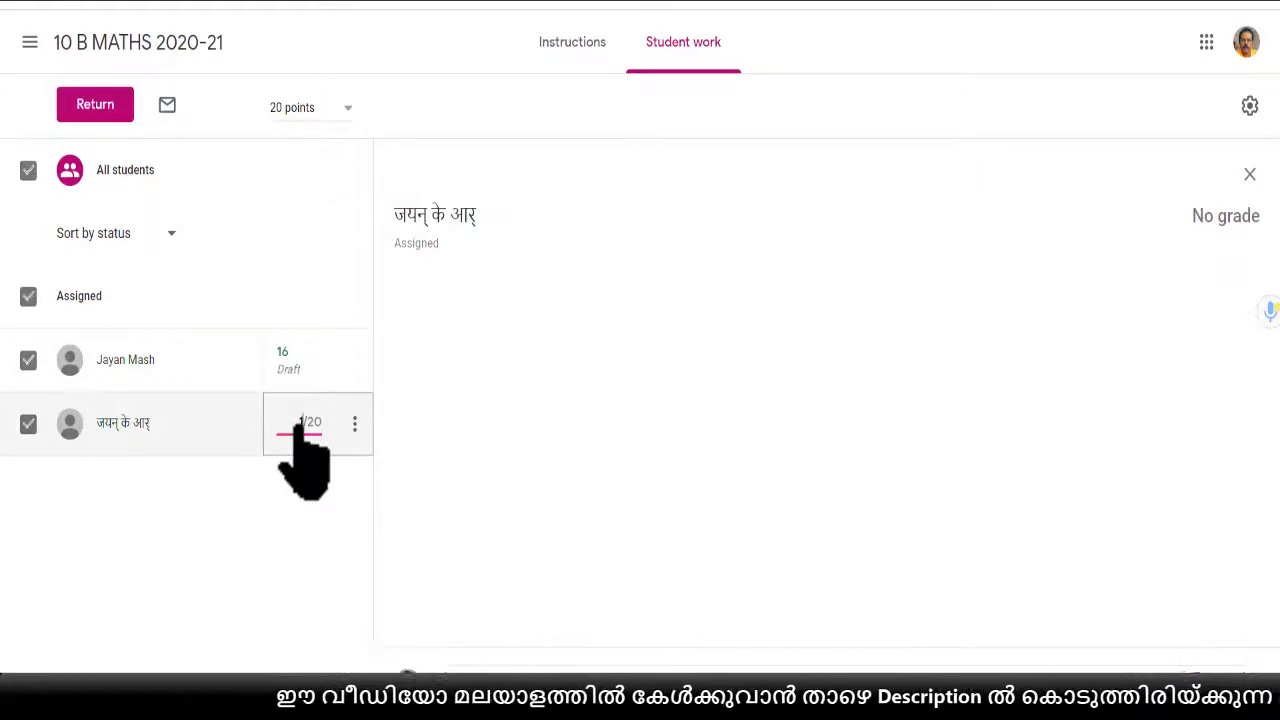
click(257, 563)
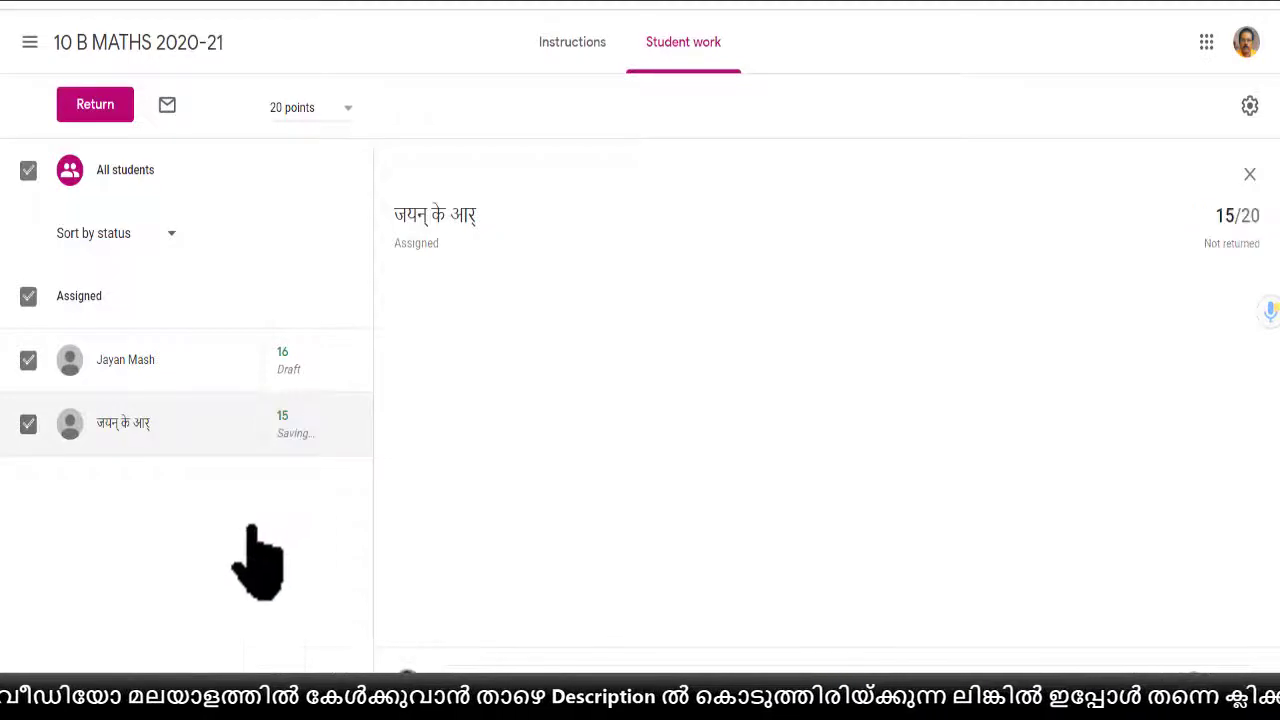
- Return the graded ASSIGNMENT work to both students, although it is unsubmitted
click(95, 106)
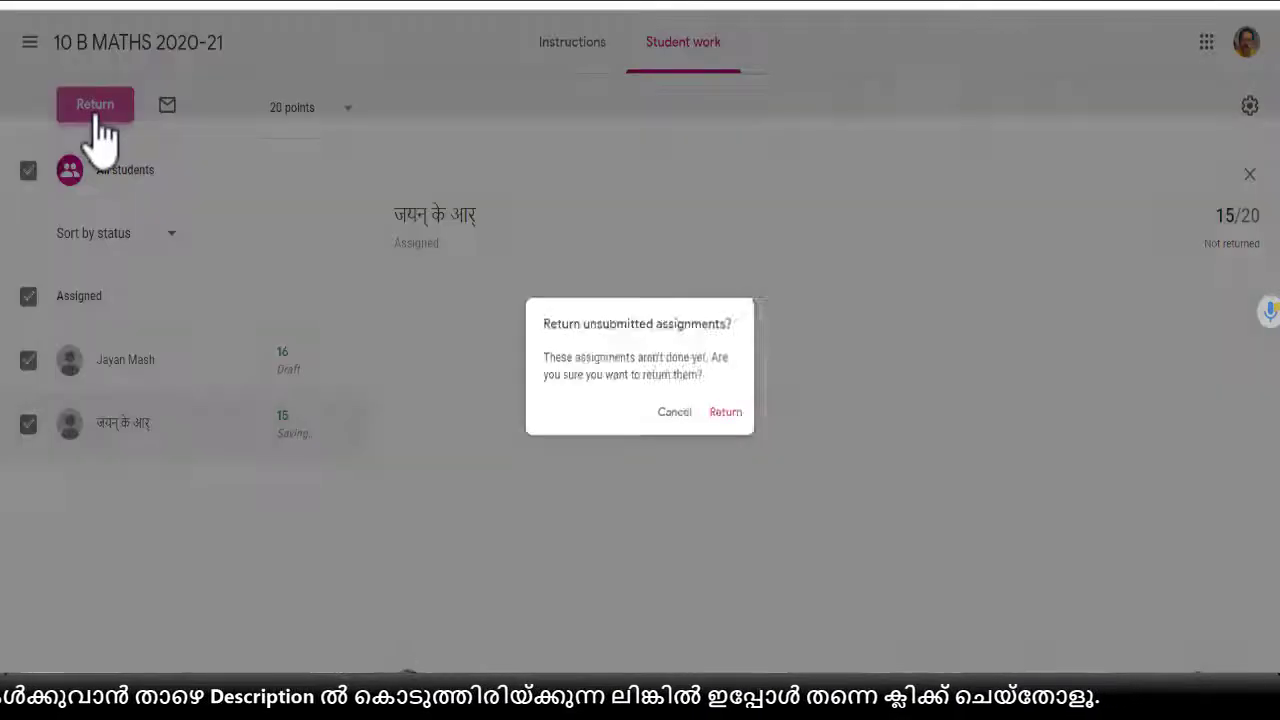
click(738, 419)
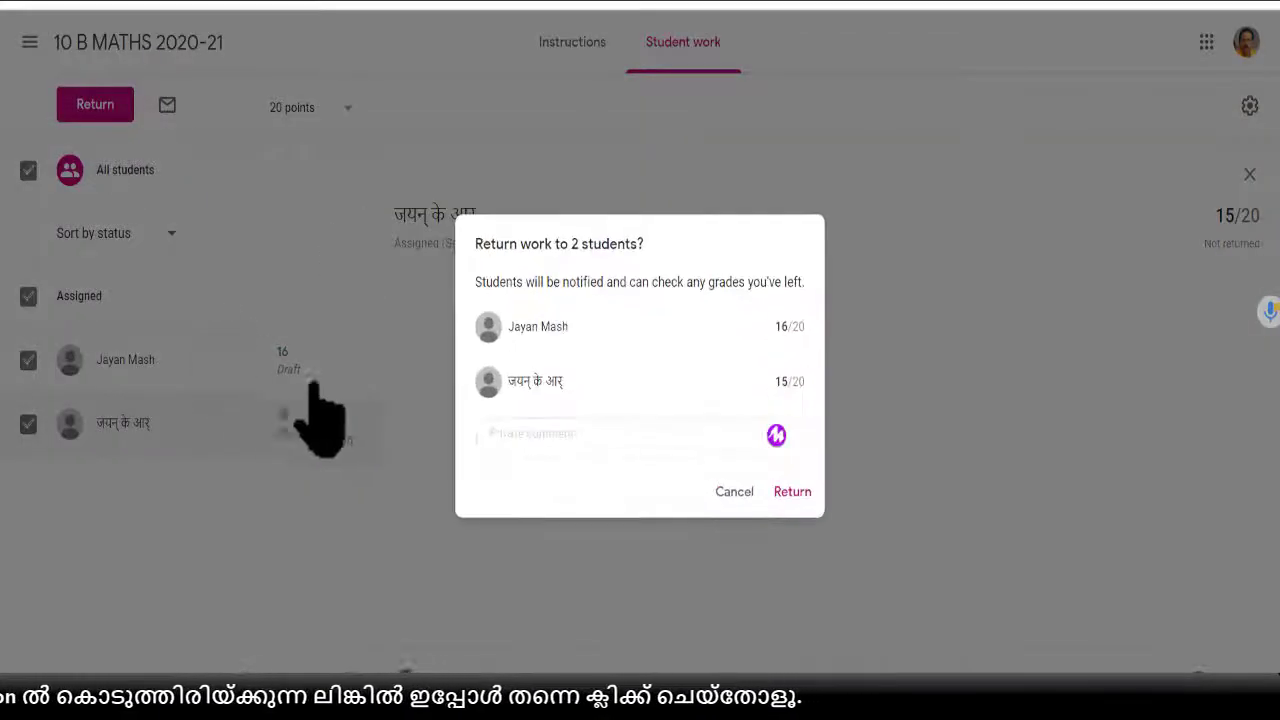
click(791, 490)
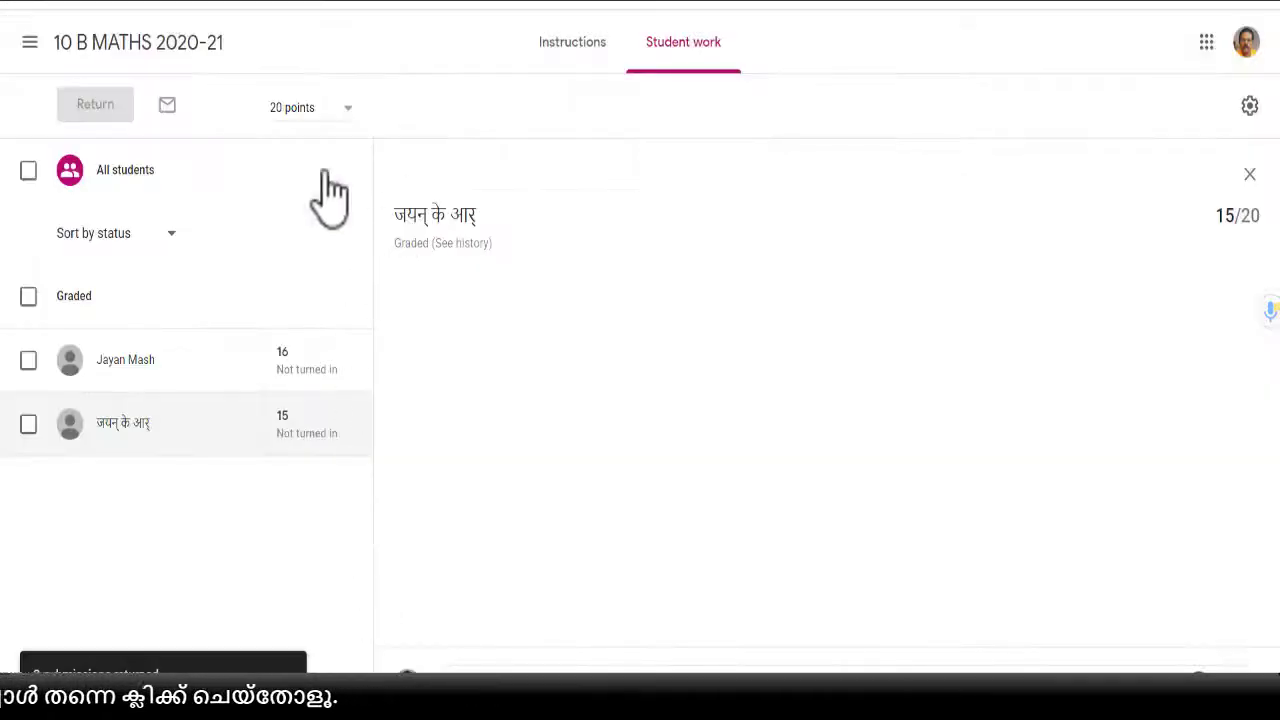
- Go back to the class gradebook and open the first student's LETTER WRITING TEST grade for editing
click(145, 45)
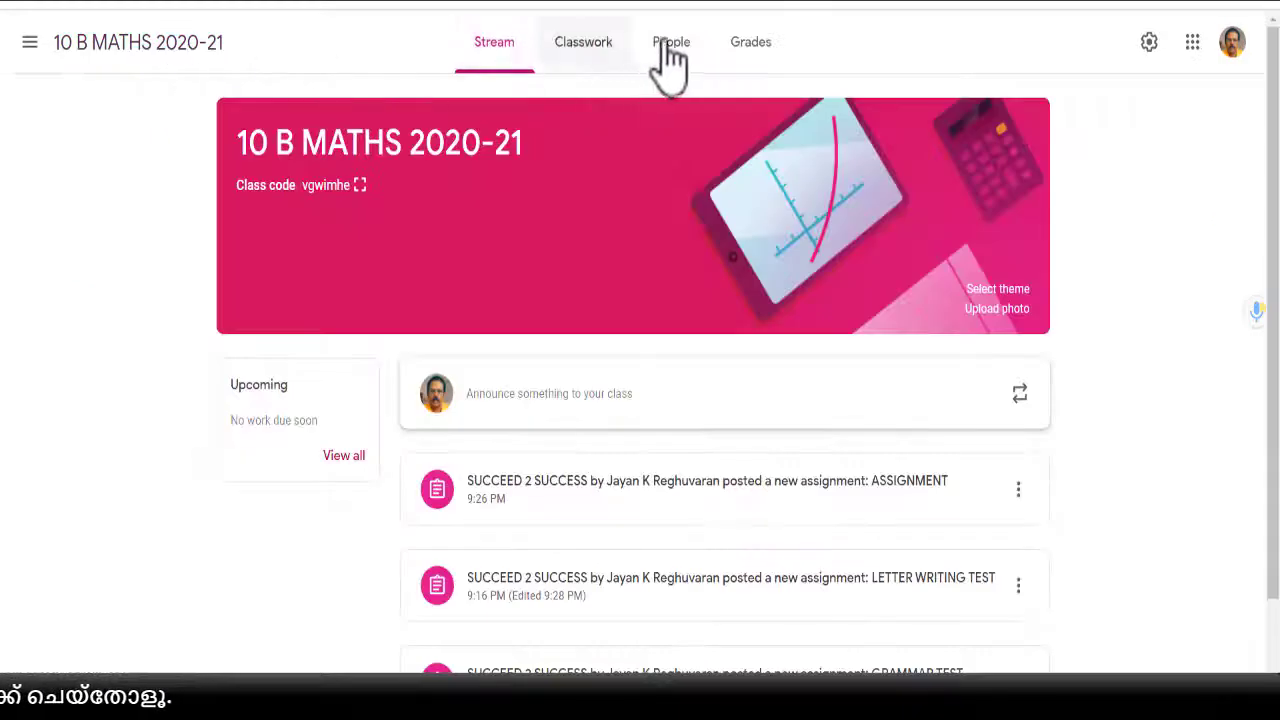
click(760, 50)
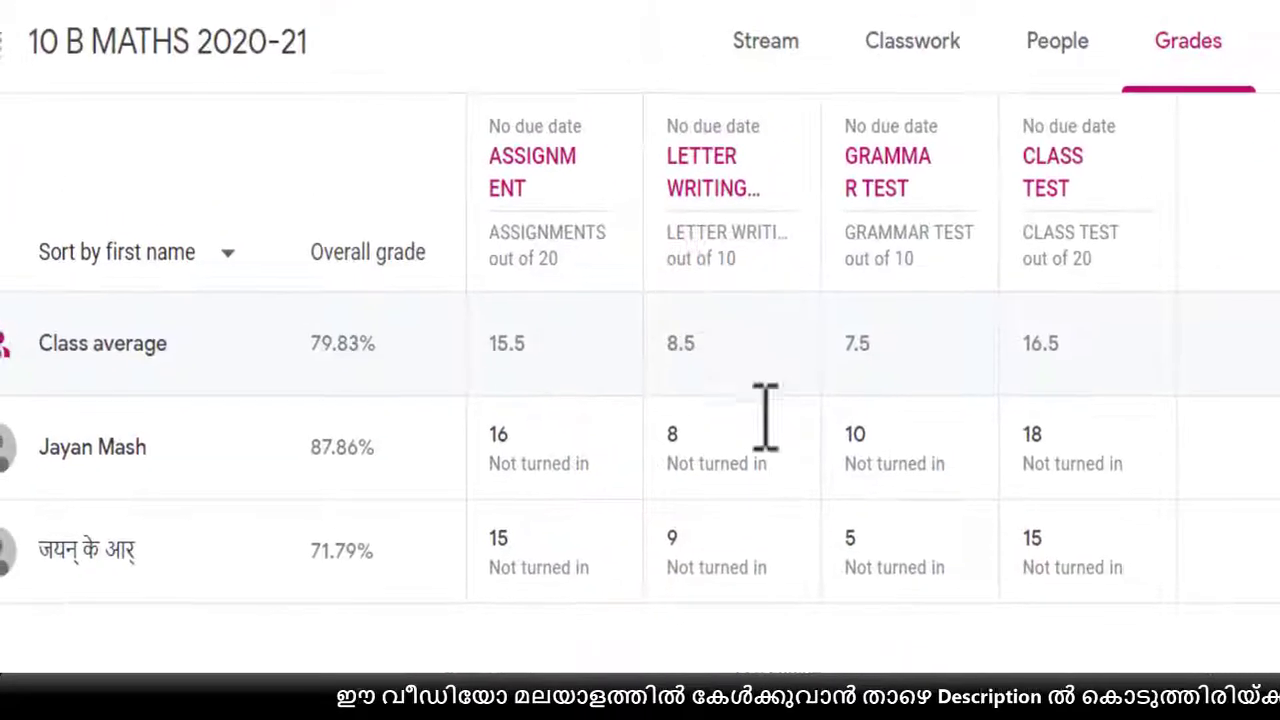
click(725, 447)
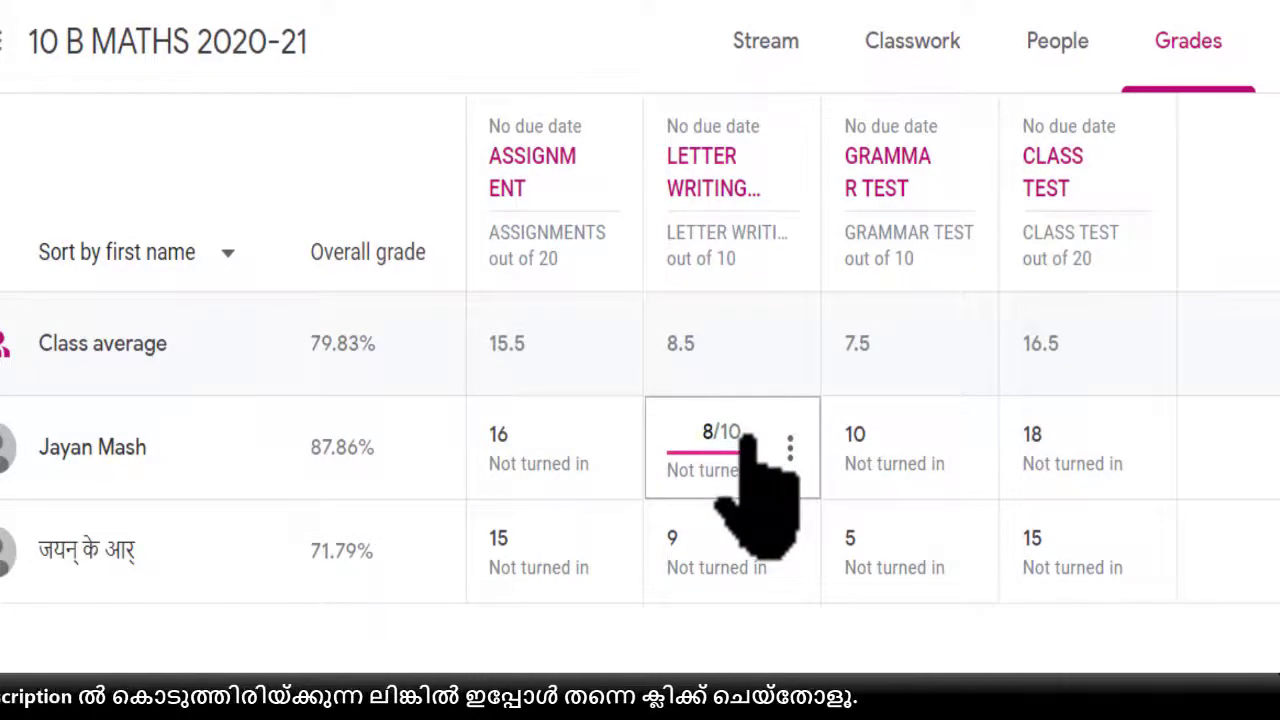